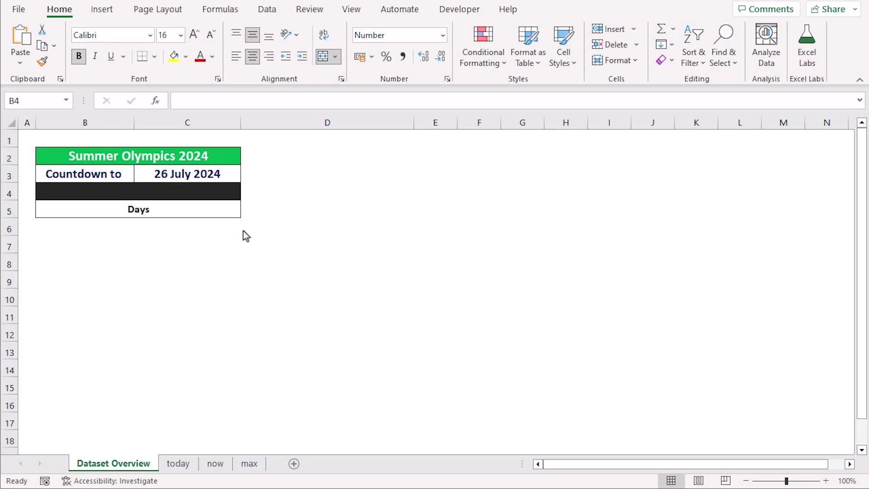
Step: Preview the days-remaining formula =C3-TODAY() in cell B4 of Dataset Overview
{"action": "double_click", "coordinate": [184, 193]}
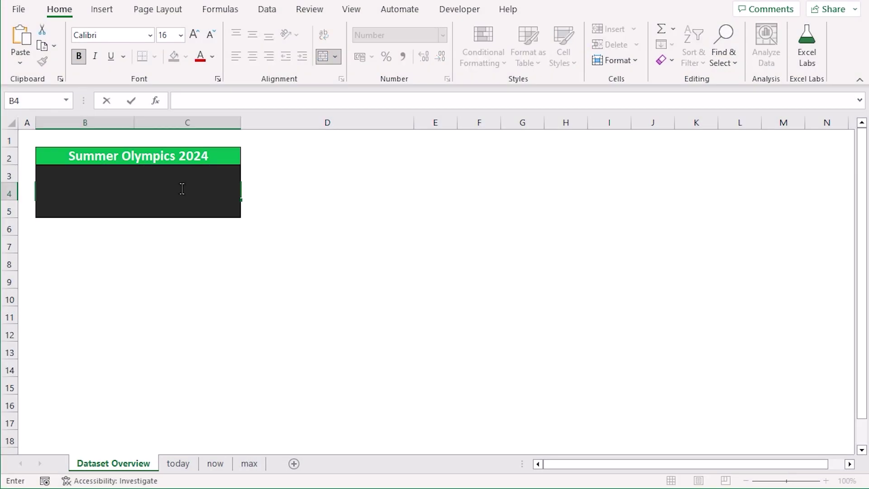
{"action": "type", "text": "=C3-TODAY()"}
{"action": "key", "text": "Return"}
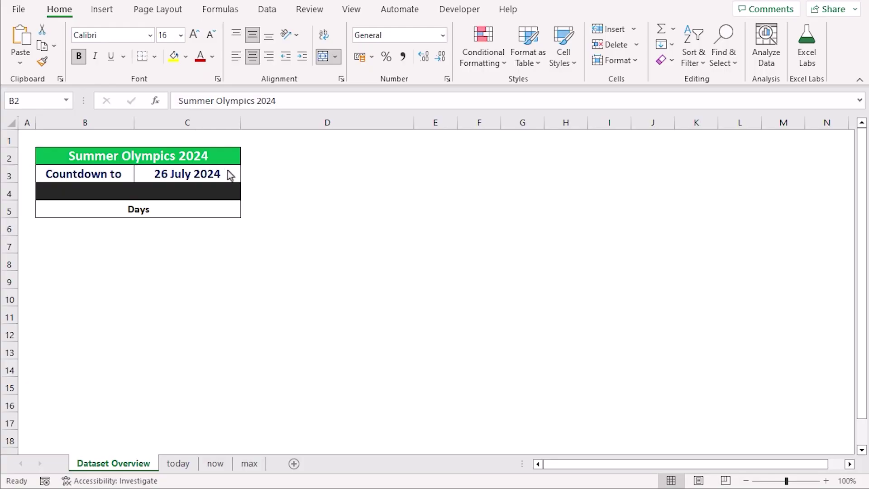
Step: Point out the Summer Olympics 2024 title, the empty days cell B4 and the event date in C3
{"action": "left_click", "coordinate": [223, 155]}
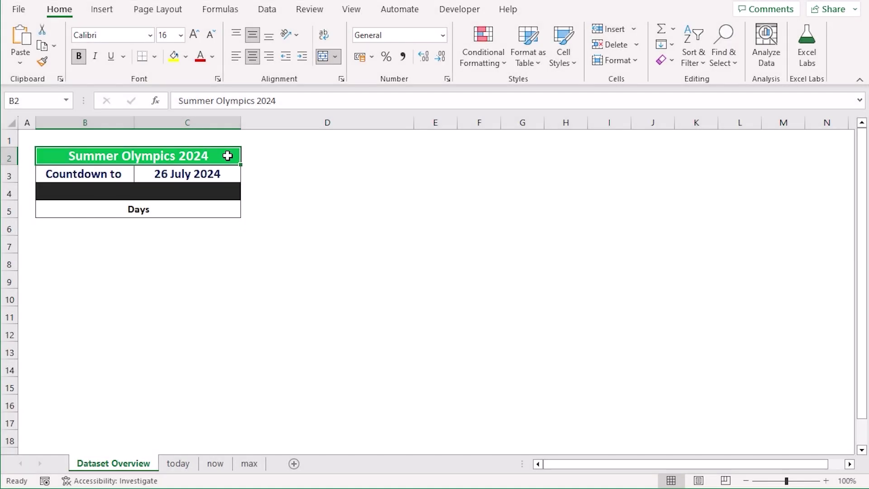
{"action": "left_click", "coordinate": [145, 190]}
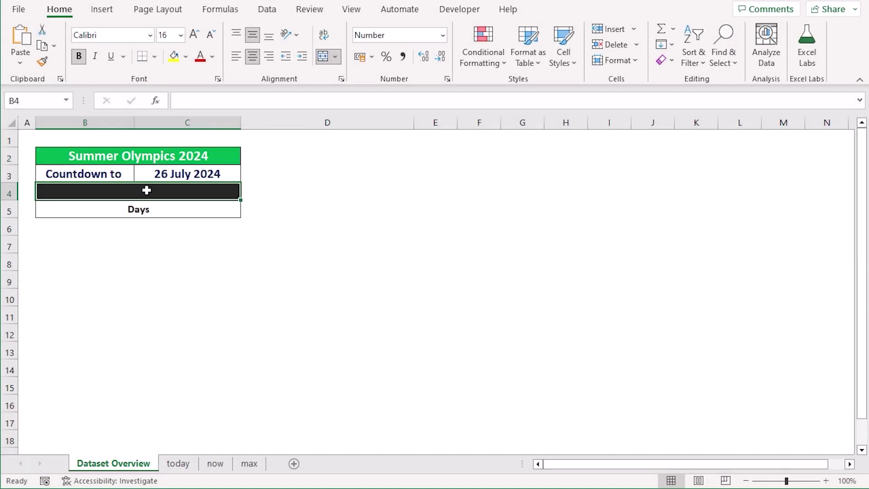
{"action": "left_click", "coordinate": [232, 174]}
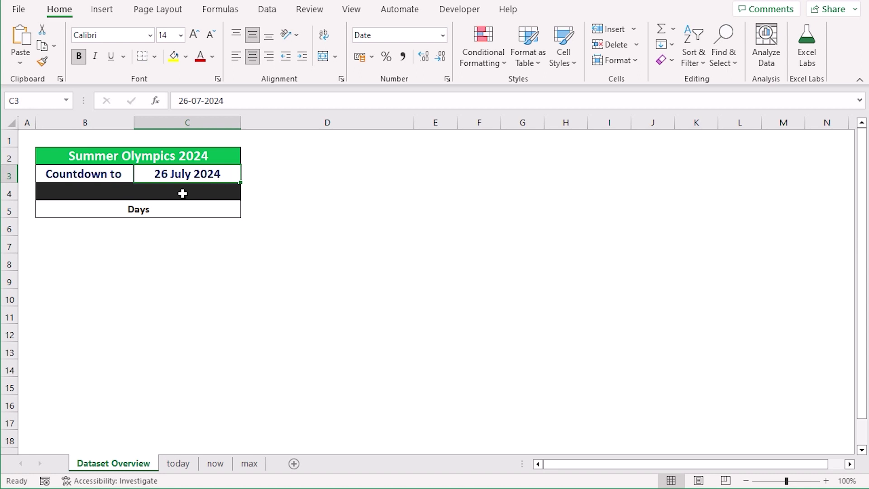
{"action": "left_click", "coordinate": [183, 193]}
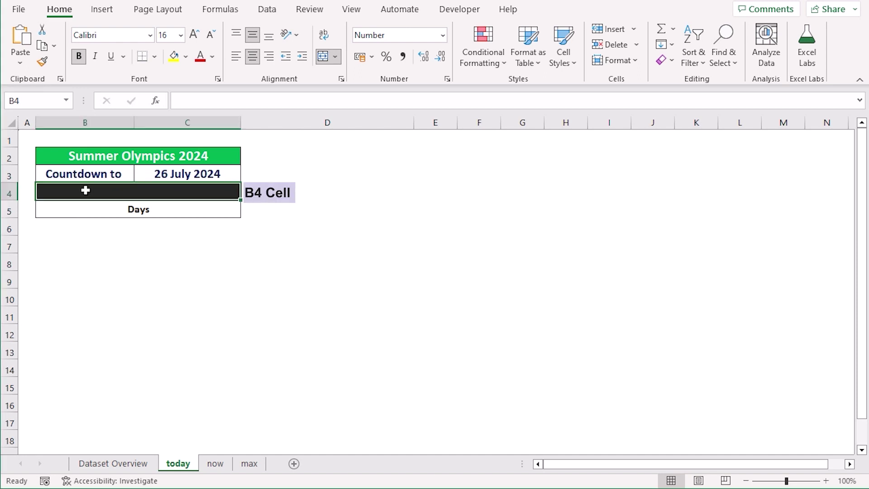
Step: Enter =C3-Today() in B4 on the today sheet so it shows 431 days
{"action": "left_click", "coordinate": [177, 101]}
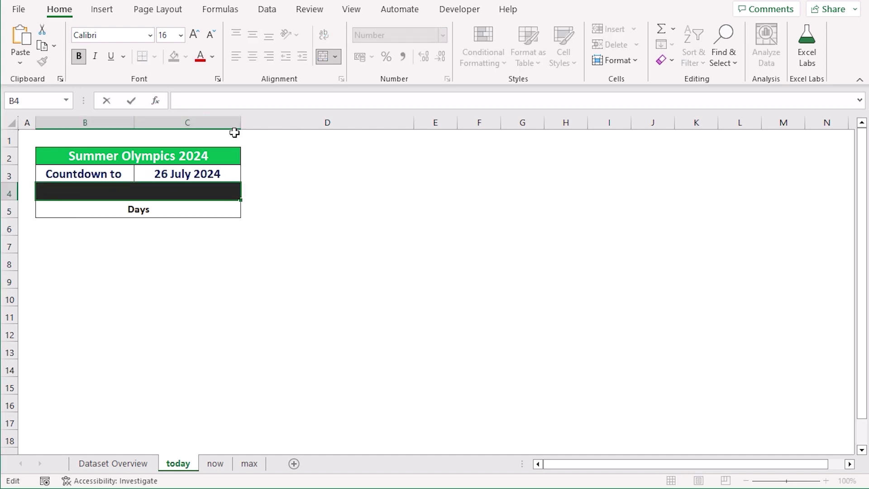
{"action": "type", "text": "="}
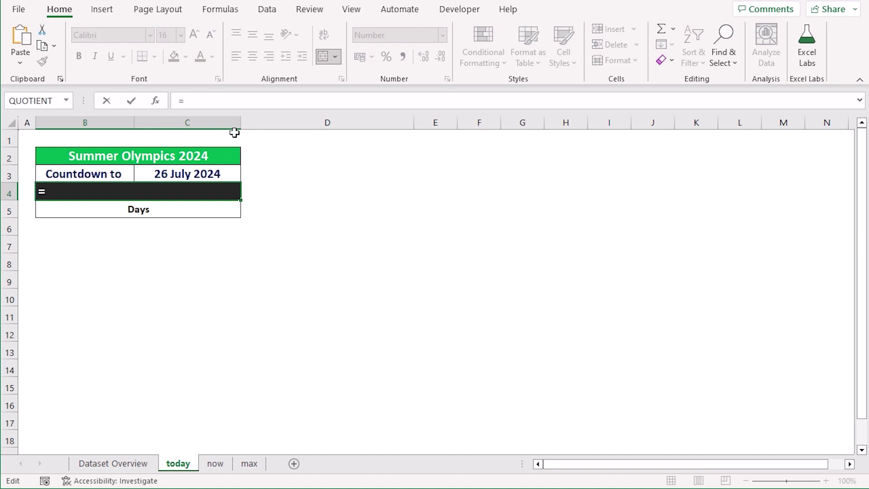
{"action": "left_click", "coordinate": [151, 174]}
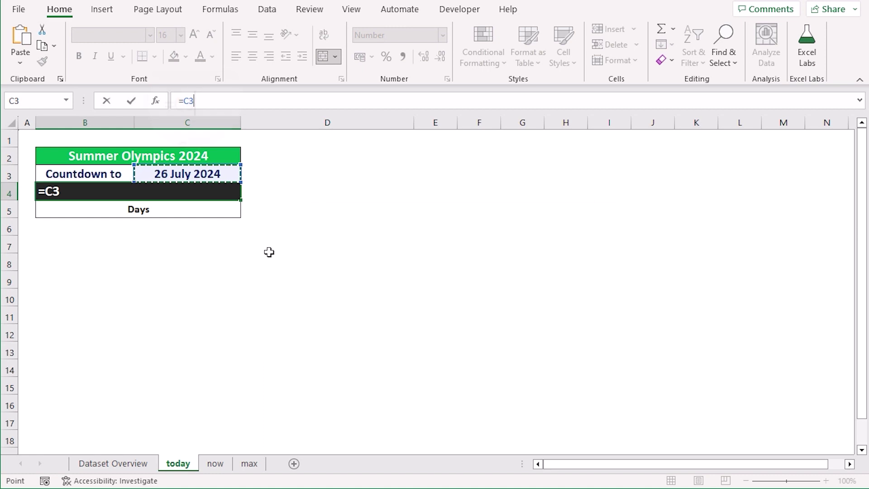
{"action": "type", "text": "-"}
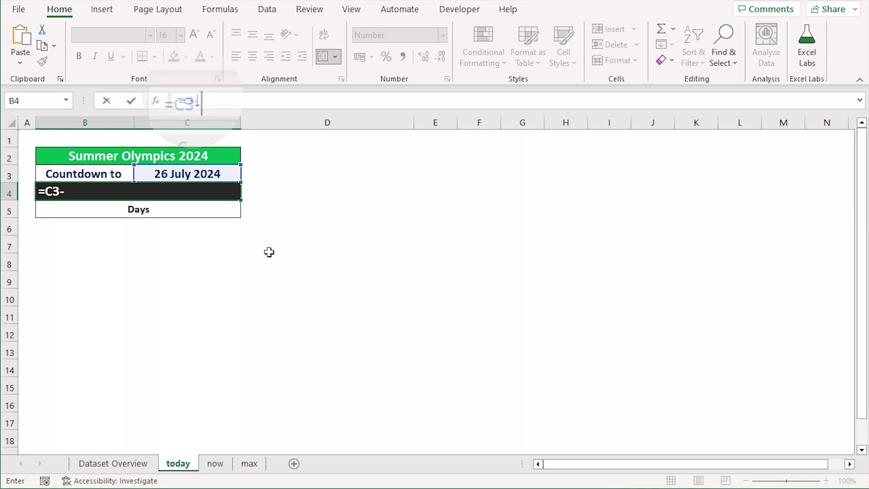
{"action": "type", "text": "To"}
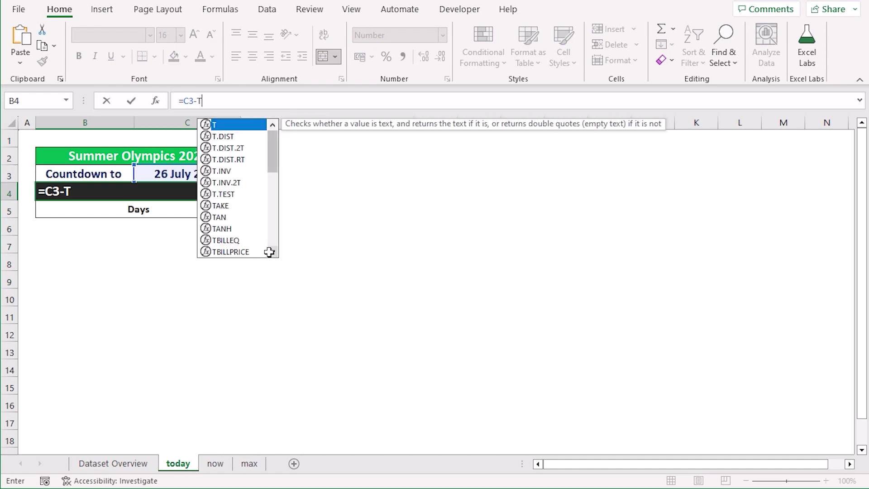
{"action": "type", "text": "day"}
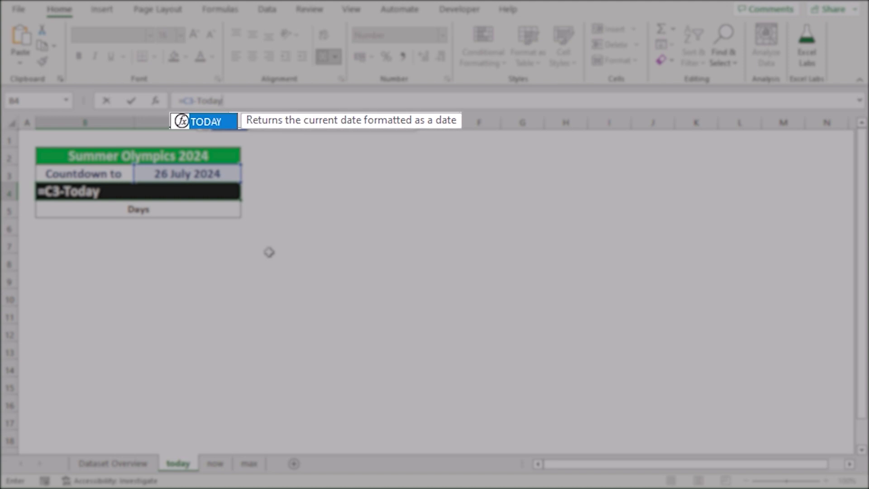
{"action": "type", "text": "("}
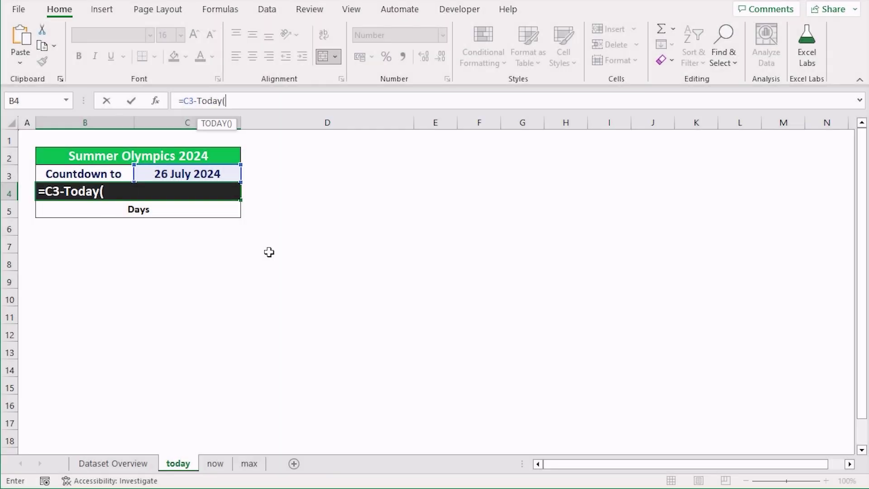
{"action": "type", "text": ")"}
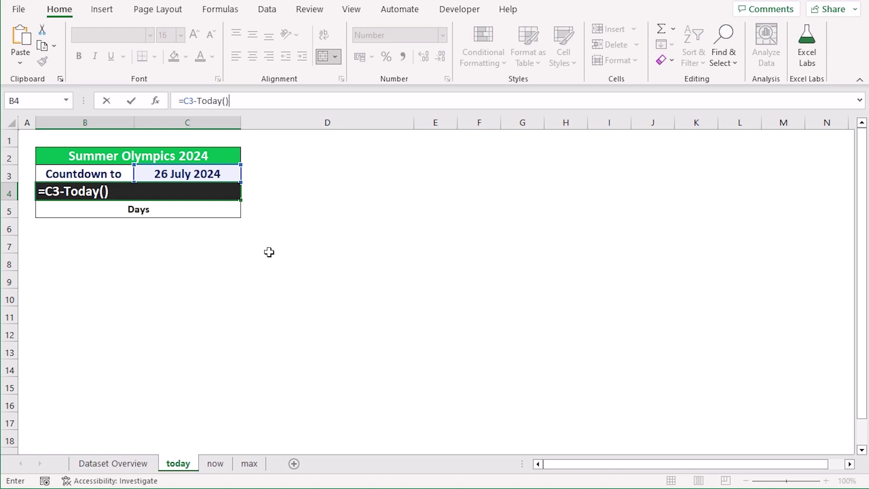
{"action": "key", "text": "Return"}
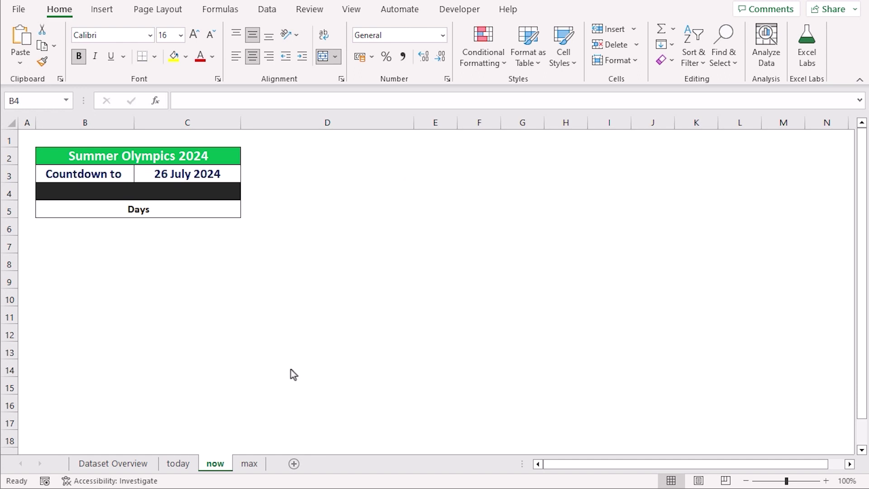
Step: Enter =ROUNDUP(C3-NOW(),0) in B4 on the now sheet, giving 431 days left
{"action": "left_click", "coordinate": [82, 190]}
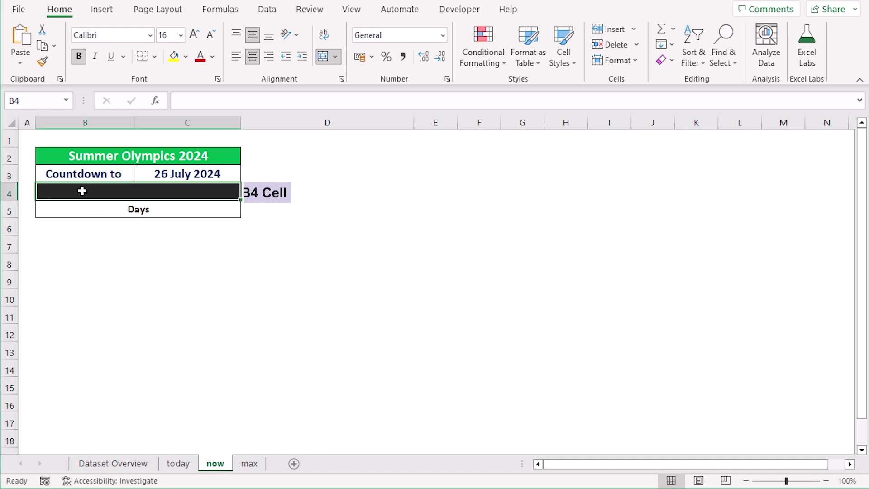
{"action": "left_click", "coordinate": [198, 101]}
{"action": "type", "text": "="}
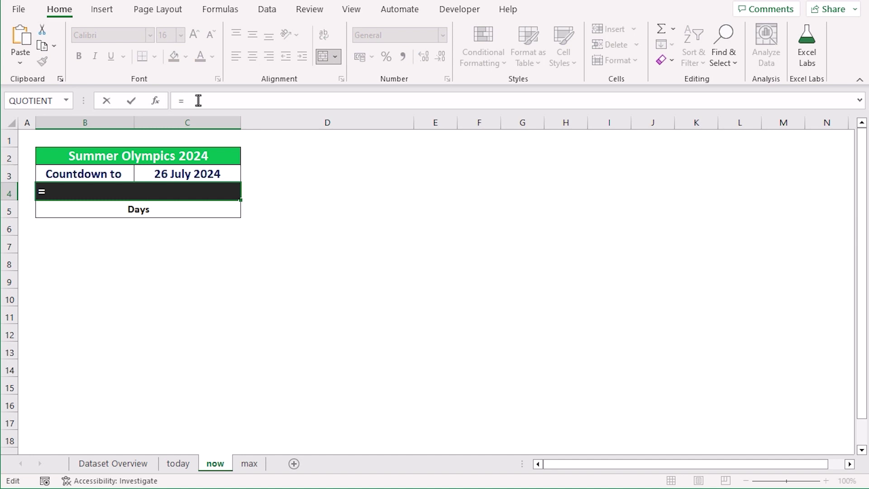
{"action": "type", "text": "ROU"}
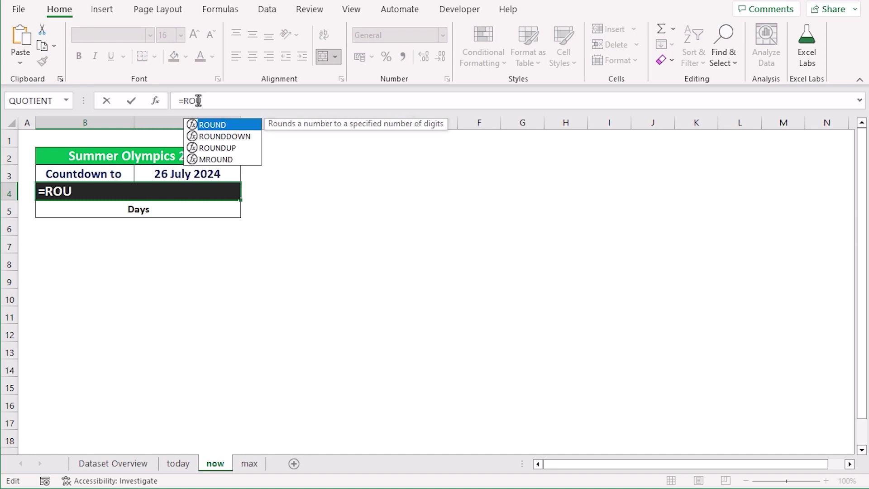
{"action": "type", "text": "NDUP"}
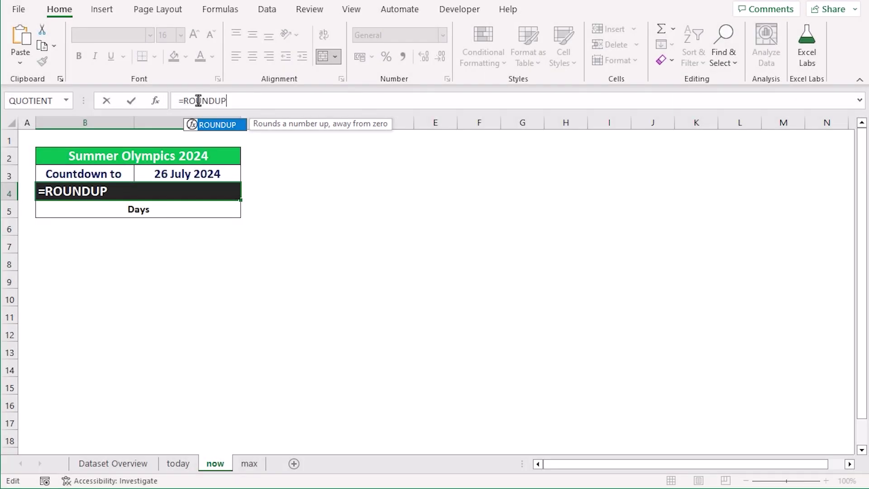
{"action": "type", "text": "("}
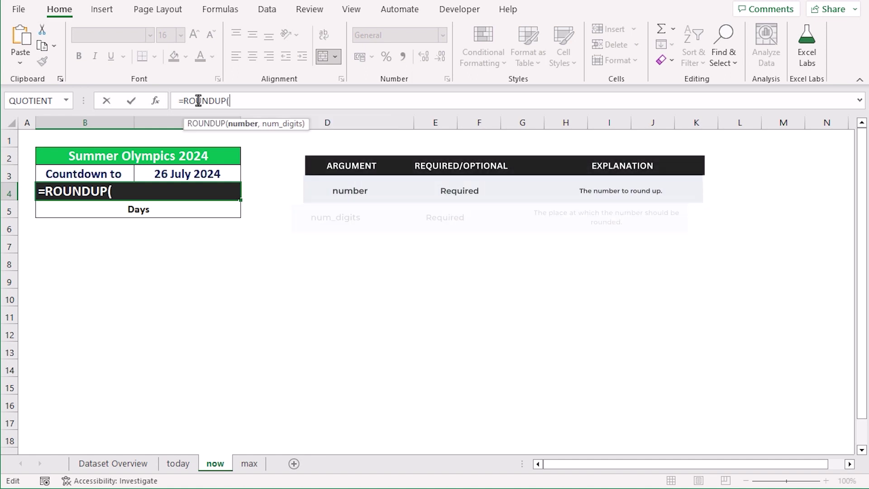
{"action": "left_click", "coordinate": [229, 174]}
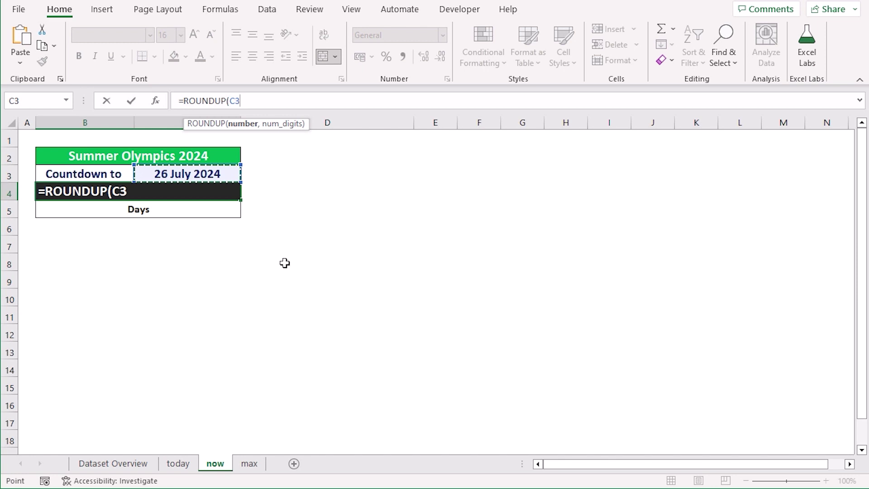
{"action": "type", "text": "-NOW"}
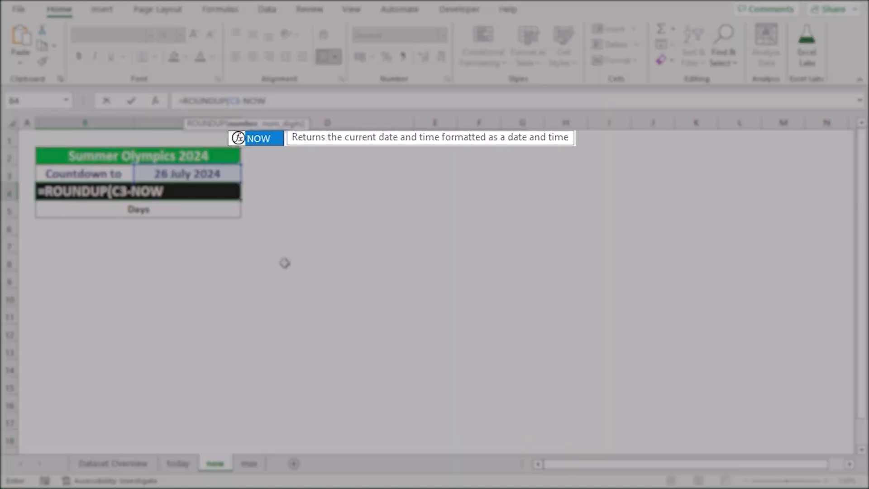
{"action": "type", "text": "(),"}
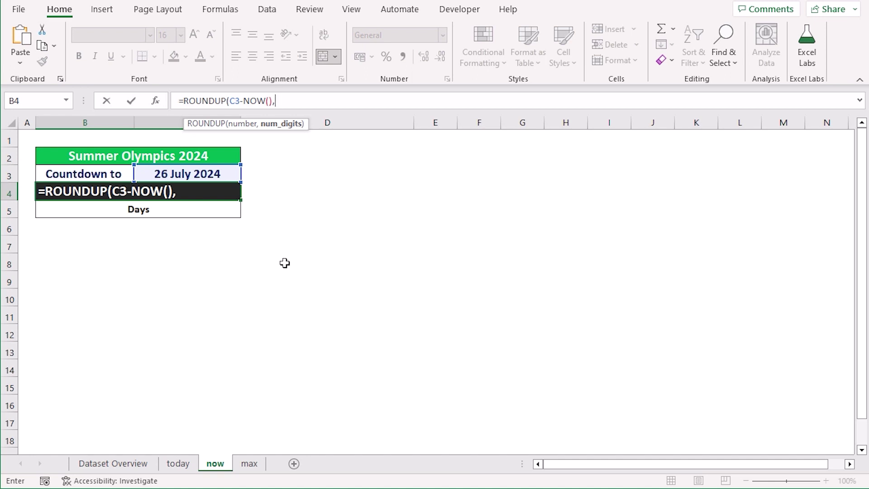
{"action": "type", "text": "0)"}
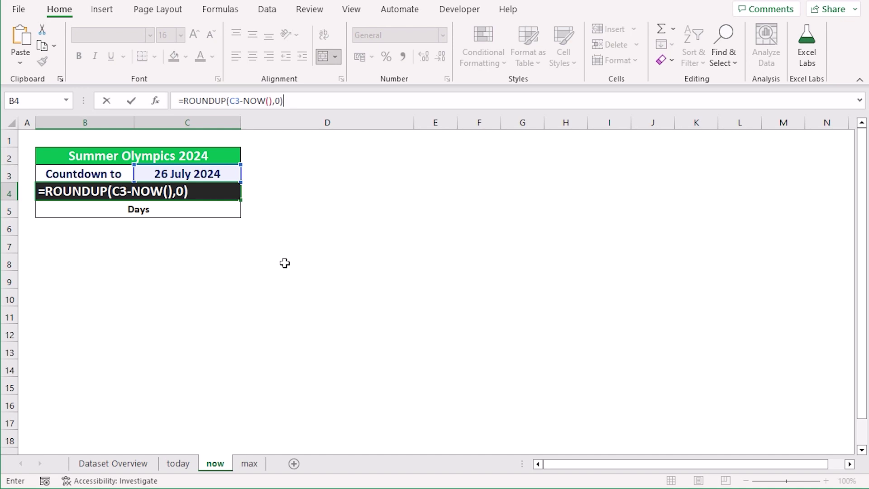
{"action": "key", "text": "Return"}
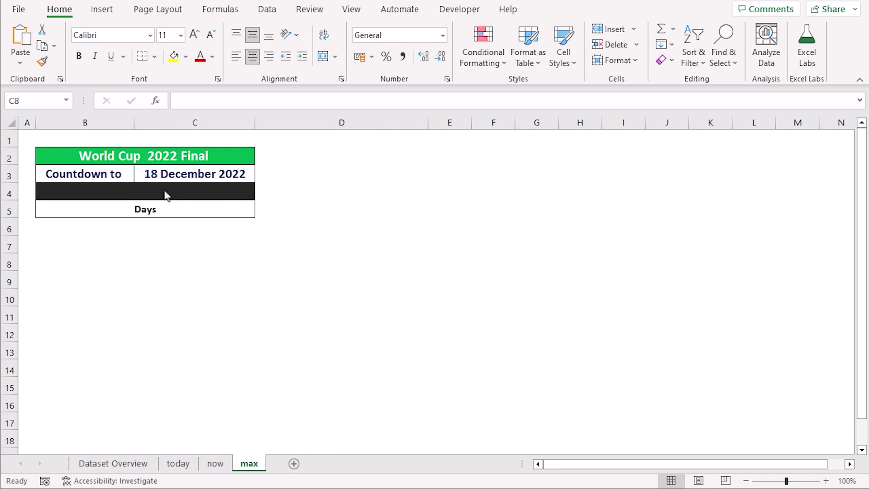
Step: Enter =C3-Today() in B4 on the max sheet, see -155, then clear the cell
{"action": "key", "text": "F2"}
{"action": "left_click", "coordinate": [146, 188]}
{"action": "key", "text": "BackSpace"}
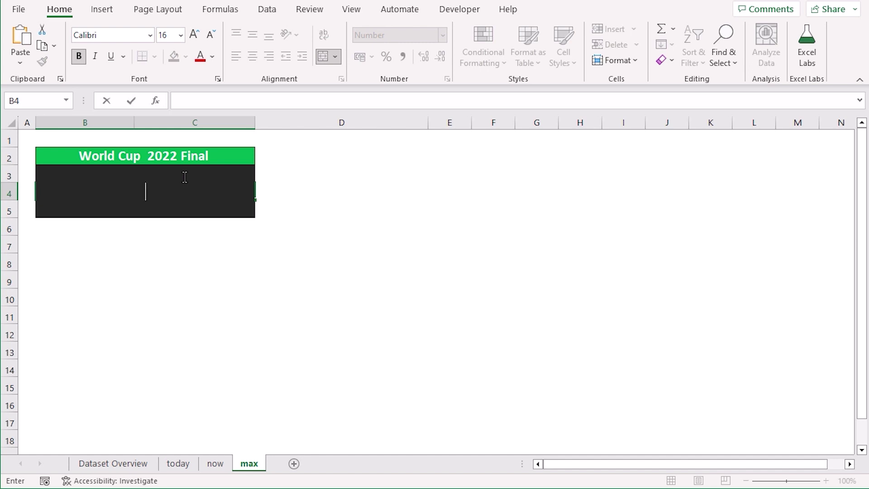
{"action": "type", "text": "=C"}
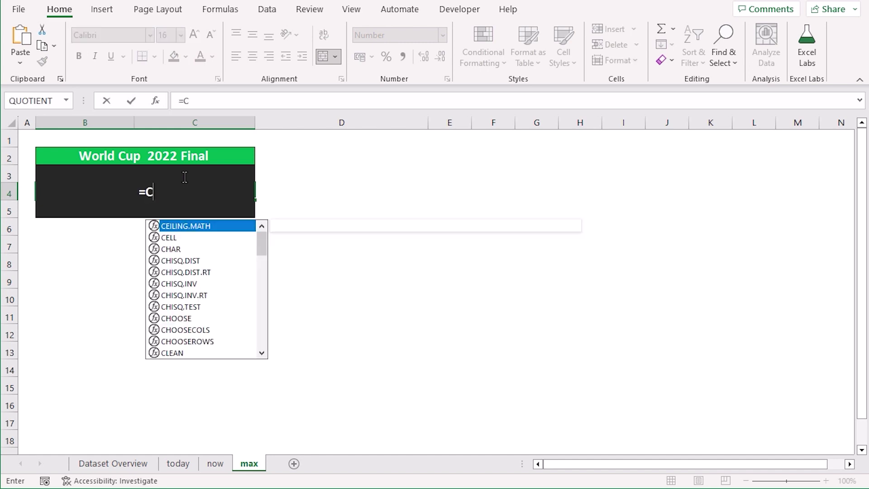
{"action": "type", "text": "3-"}
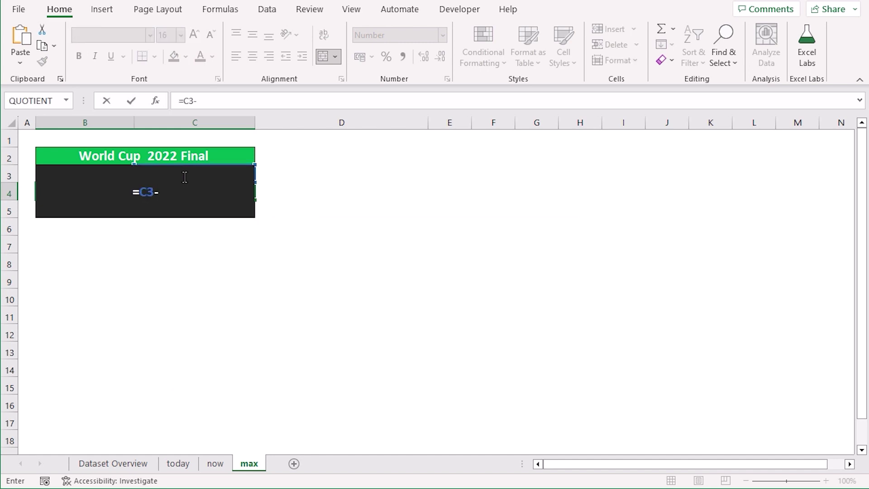
{"action": "type", "text": "Tod"}
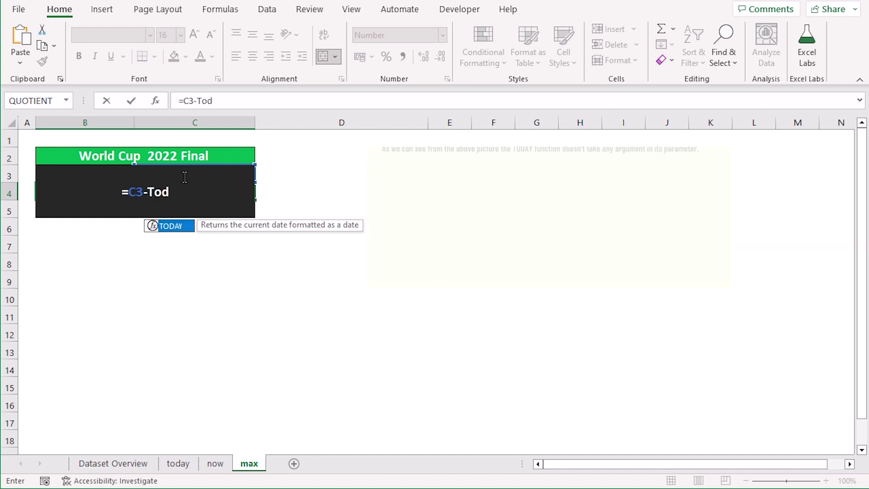
{"action": "type", "text": "ay()"}
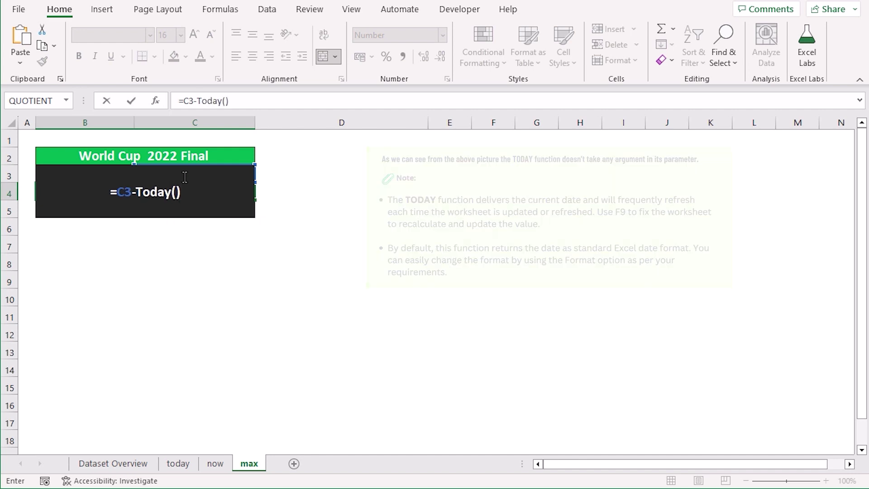
{"action": "key", "text": "Return"}
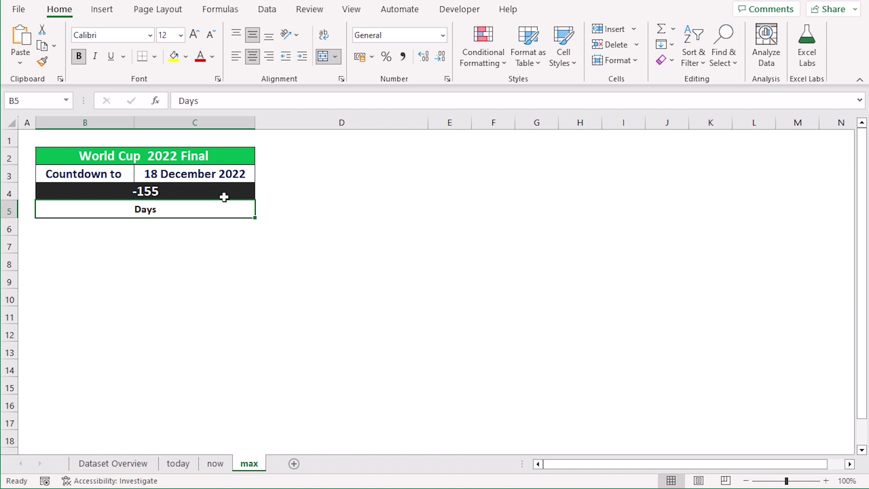
{"action": "left_click", "coordinate": [180, 192]}
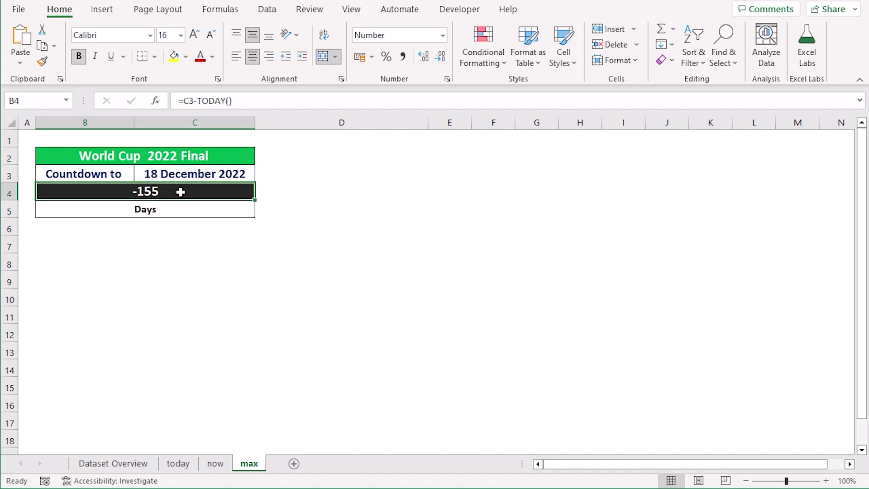
{"action": "key", "text": "Delete"}
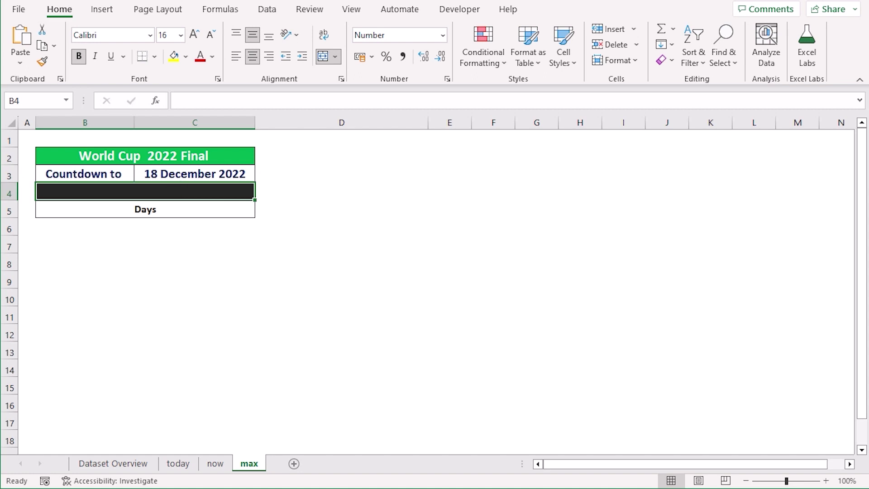
Step: Enter =MAX(0,C3-Today()) in B4 so the past World Cup final shows 0 days
{"action": "key", "text": "F2"}
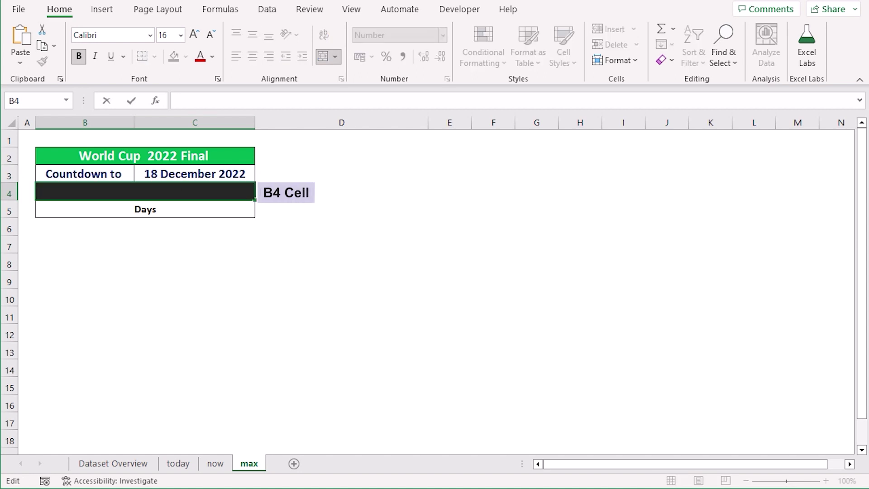
{"action": "type", "text": "=MAX"}
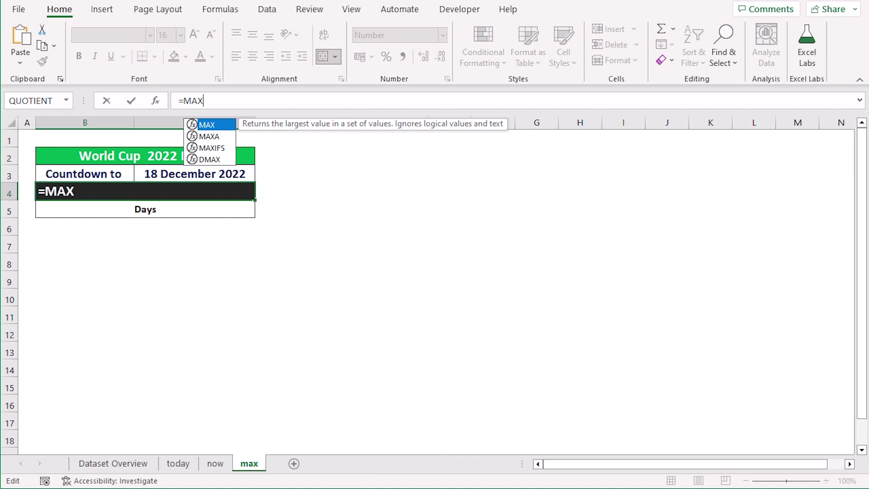
{"action": "type", "text": "("}
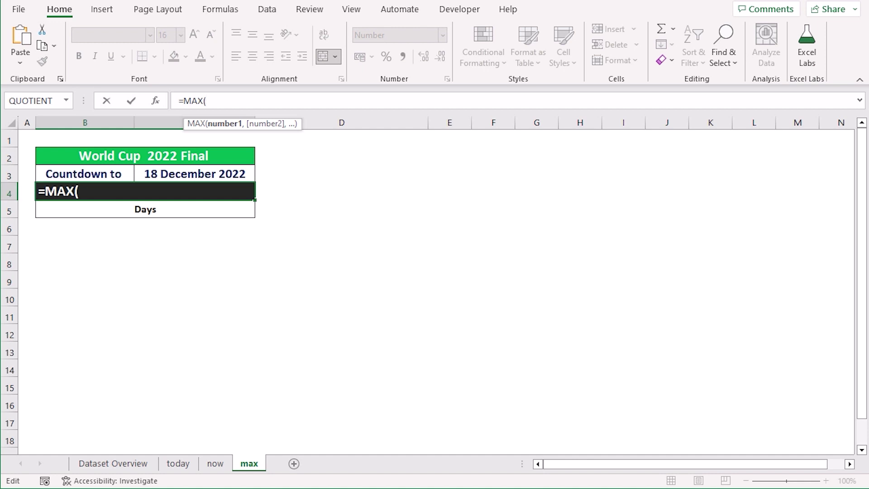
{"action": "type", "text": "0,"}
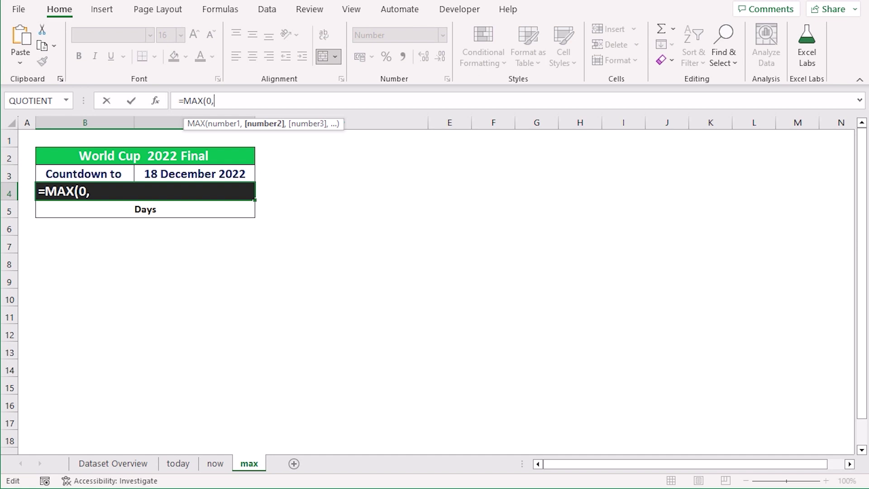
{"action": "left_click", "coordinate": [195, 174]}
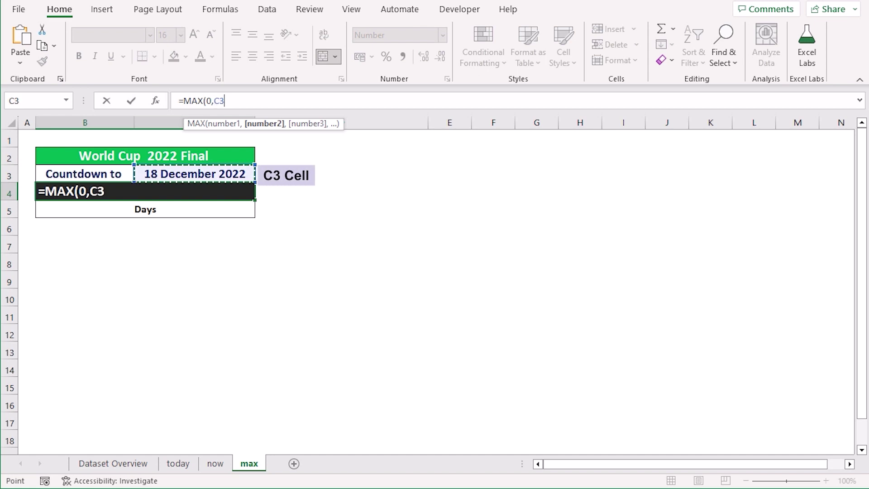
{"action": "type", "text": "-T"}
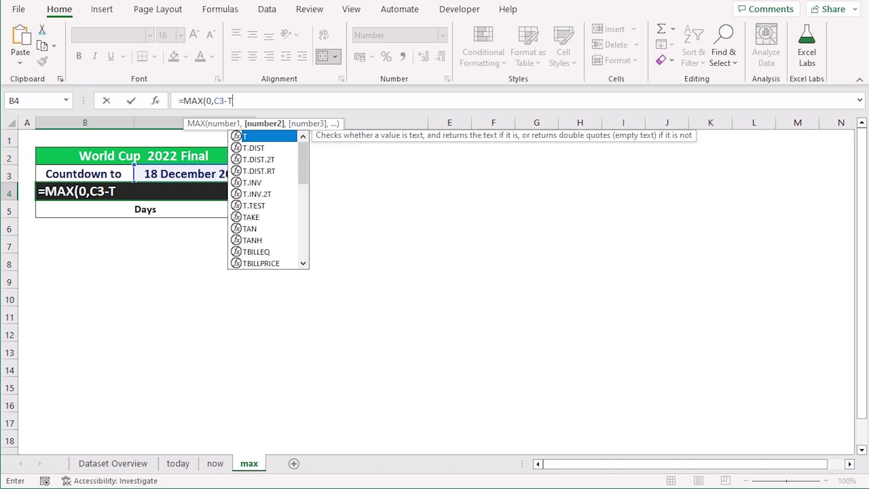
{"action": "type", "text": "oda"}
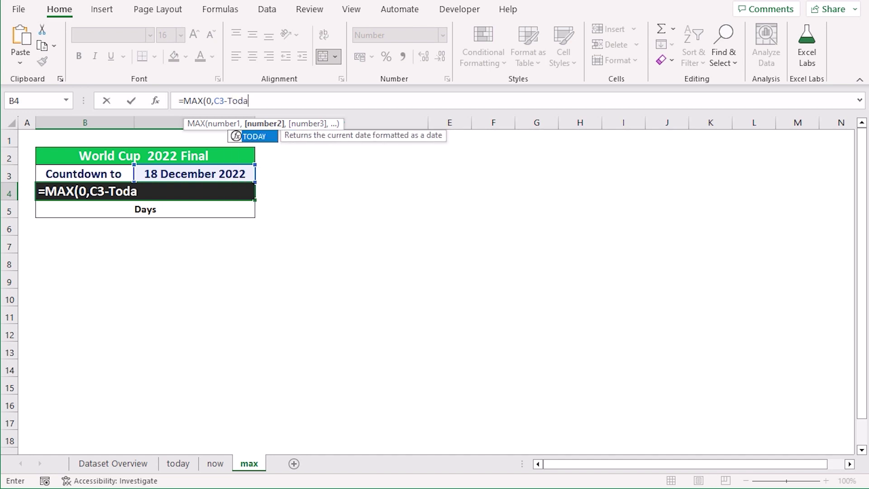
{"action": "type", "text": "y("}
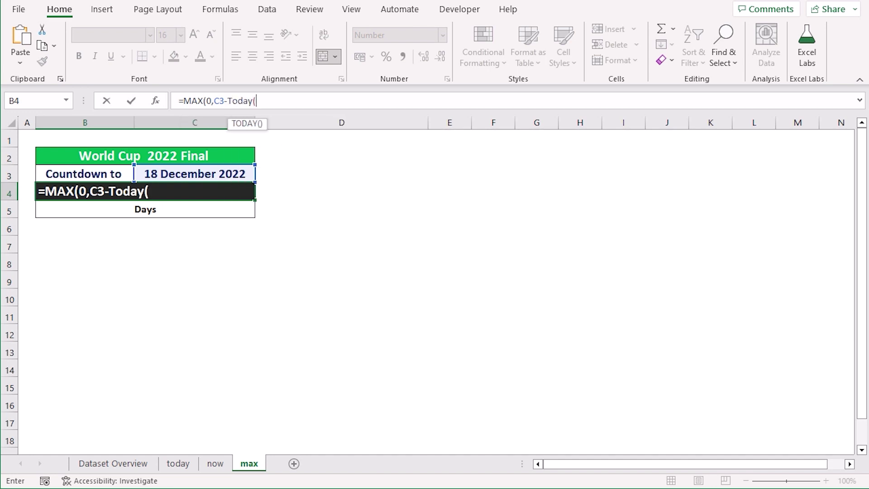
{"action": "type", "text": ")"}
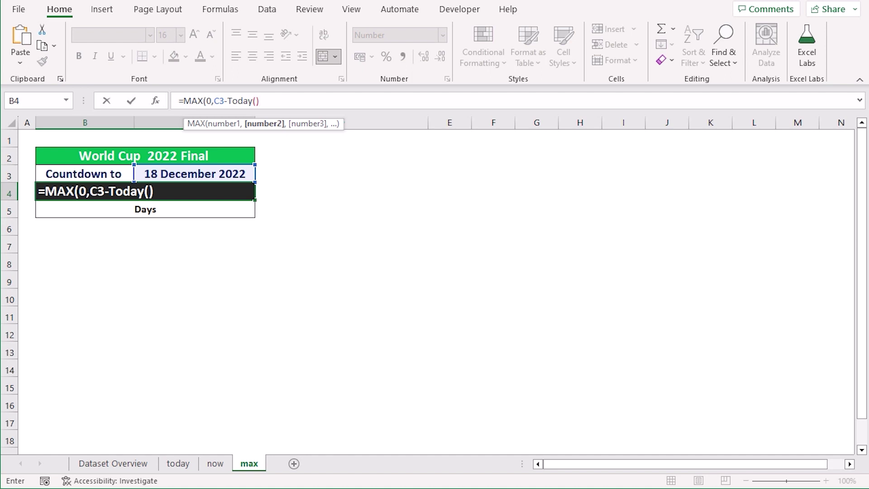
{"action": "type", "text": ")"}
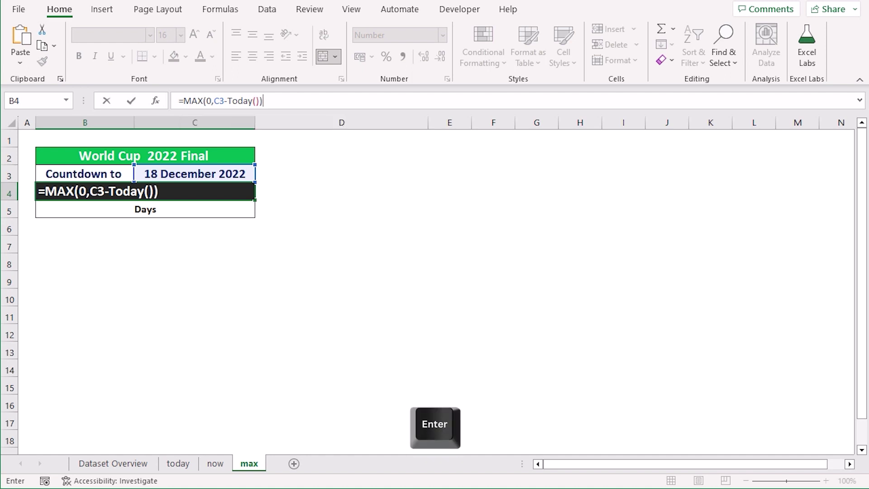
{"action": "key", "text": "Return"}
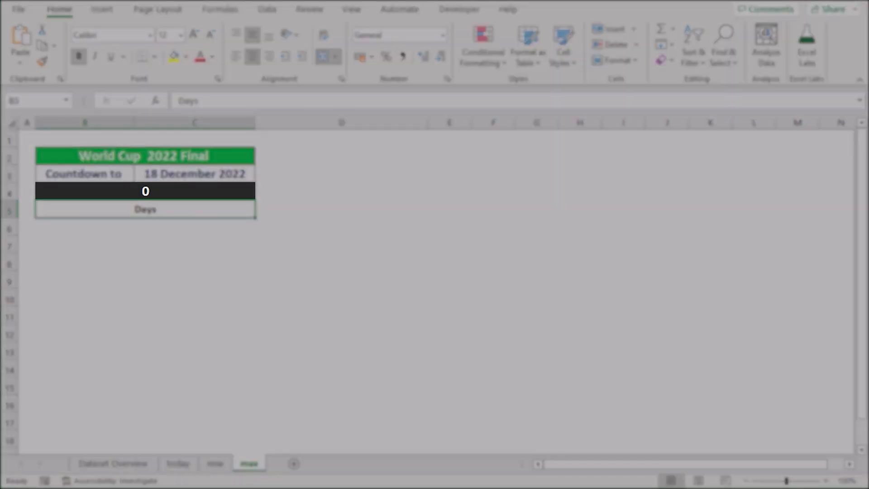